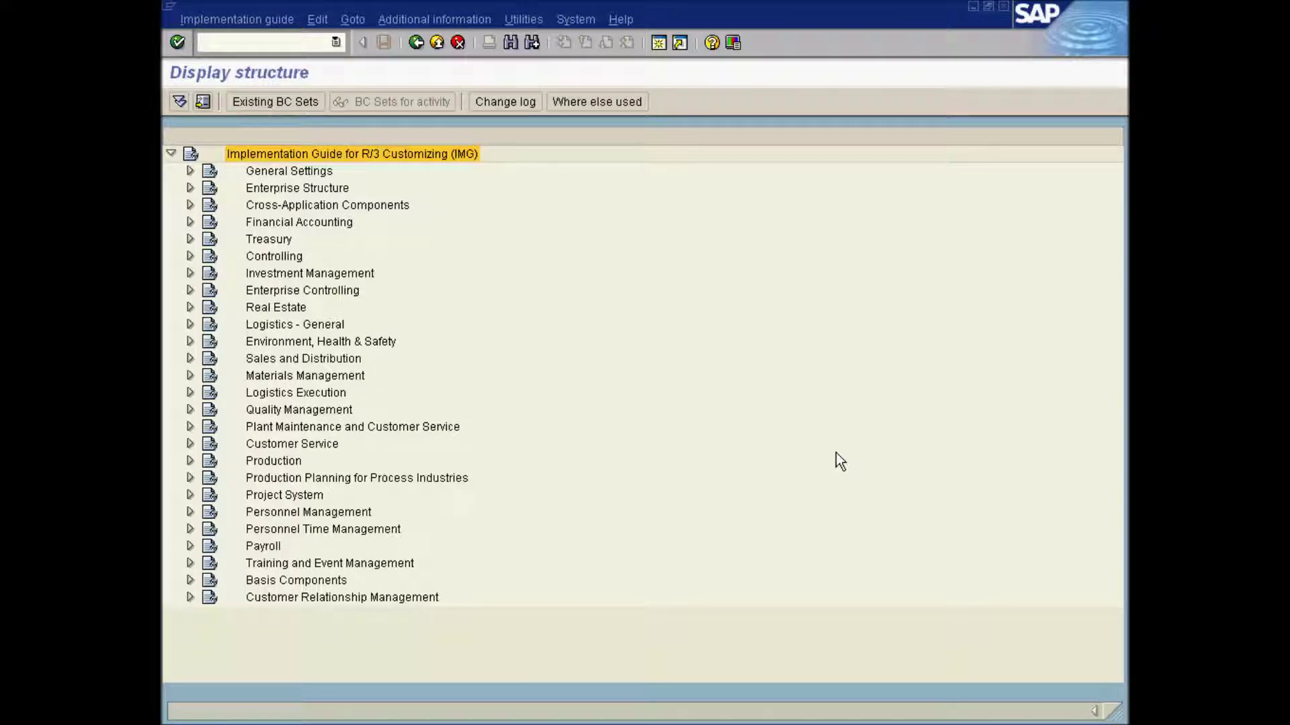
Step: Expand the Financial Accounting node in the implementation guide structure
{"action": "left_click", "coordinate": [341, 223]}
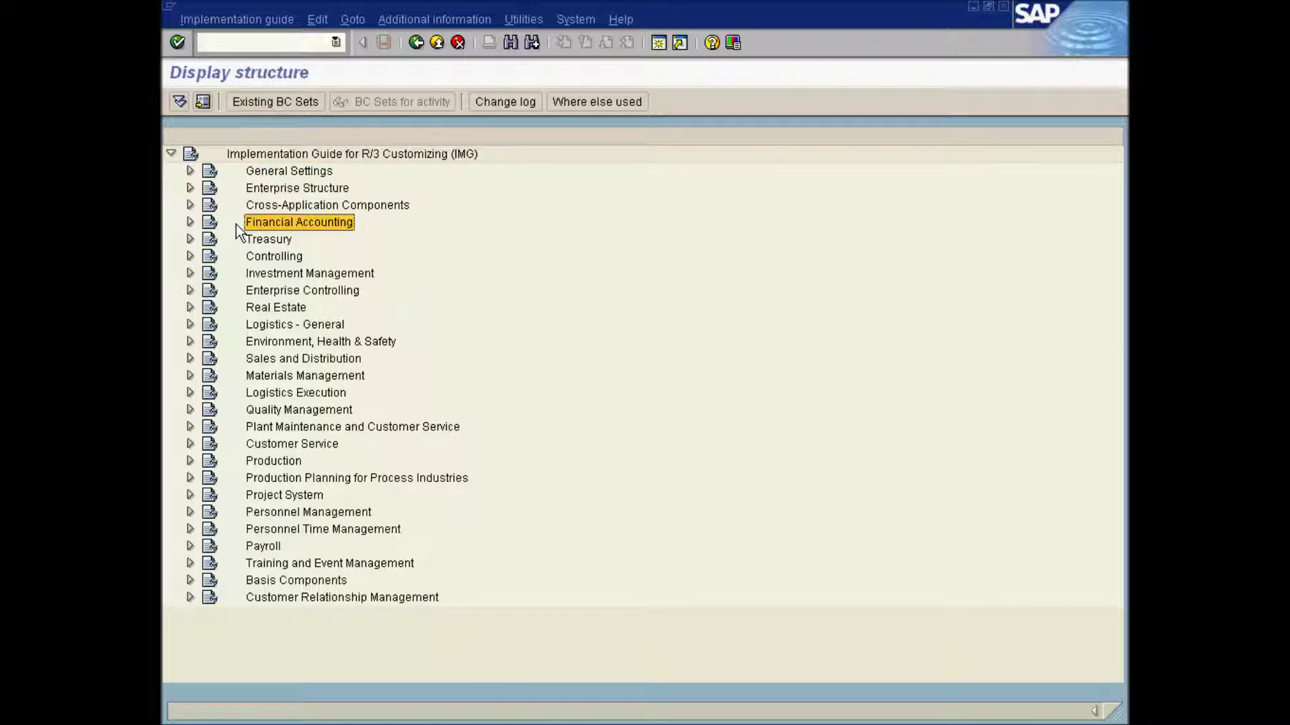
{"action": "left_click", "coordinate": [191, 224]}
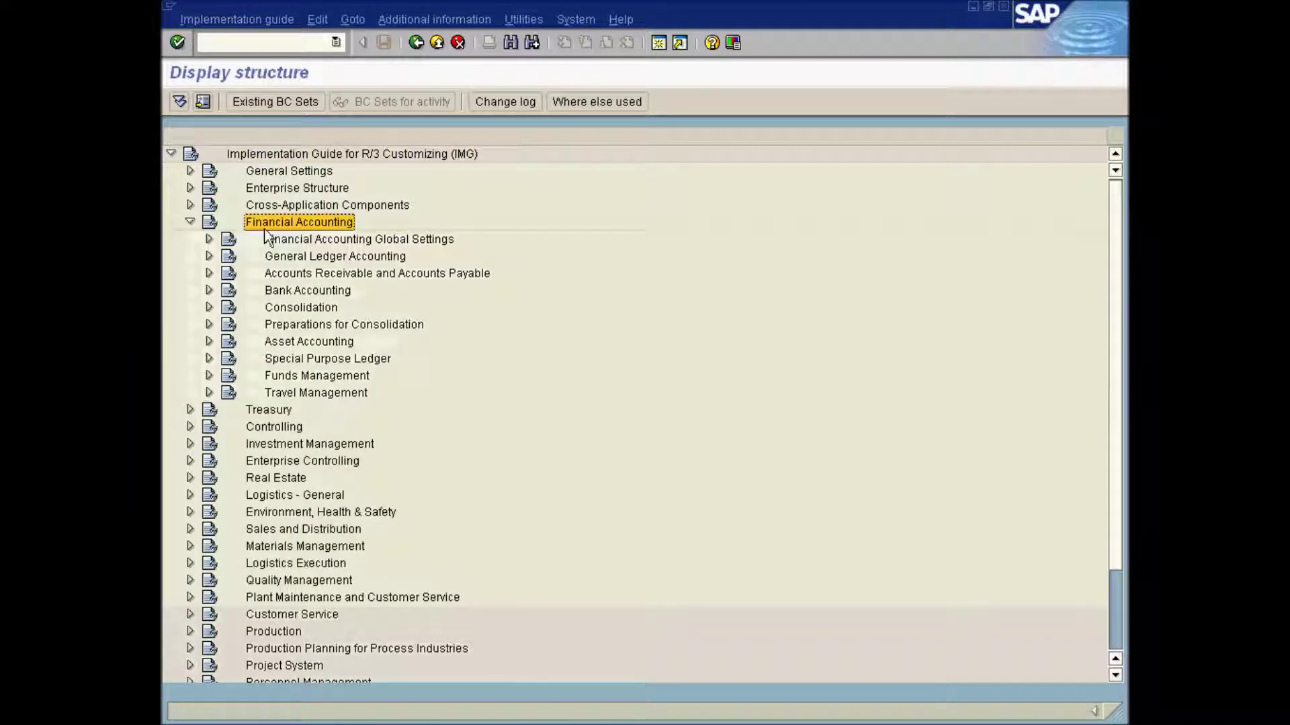
Step: Examine the Company Code activities under Financial Accounting Global Settings and collapse that branch again
{"action": "left_click", "coordinate": [282, 240]}
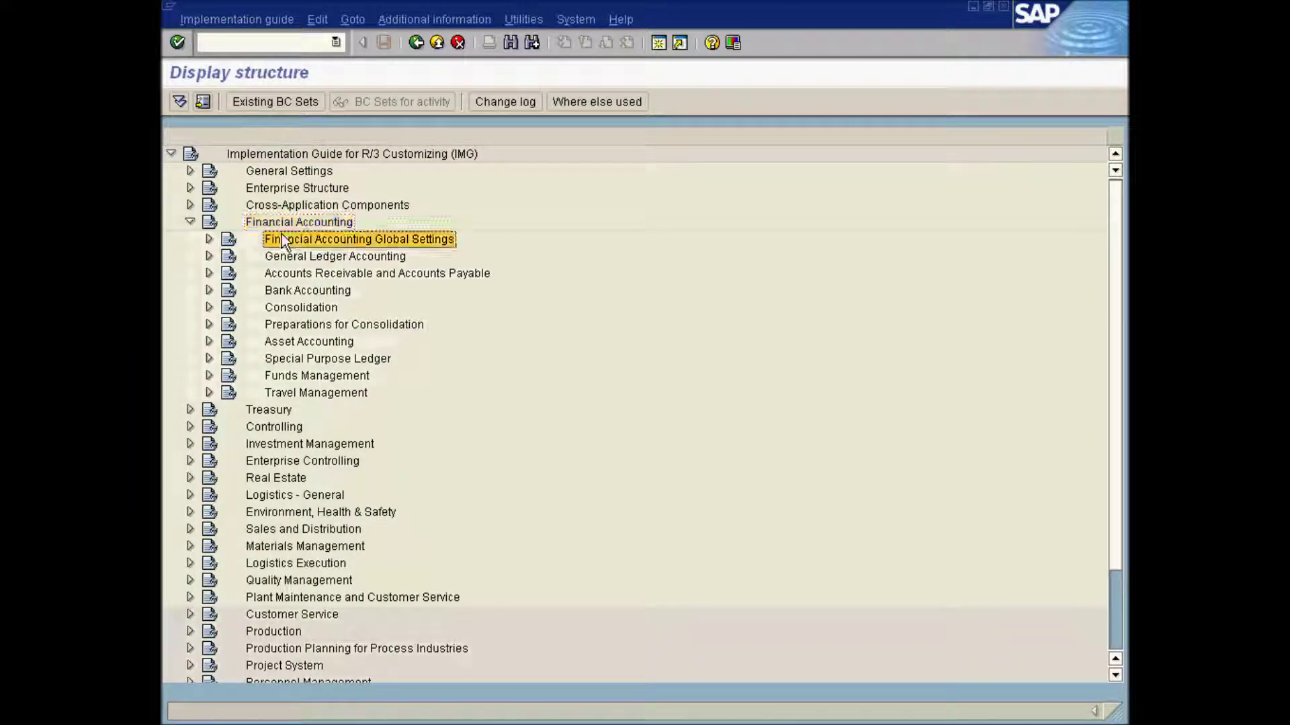
{"action": "left_click", "coordinate": [209, 239]}
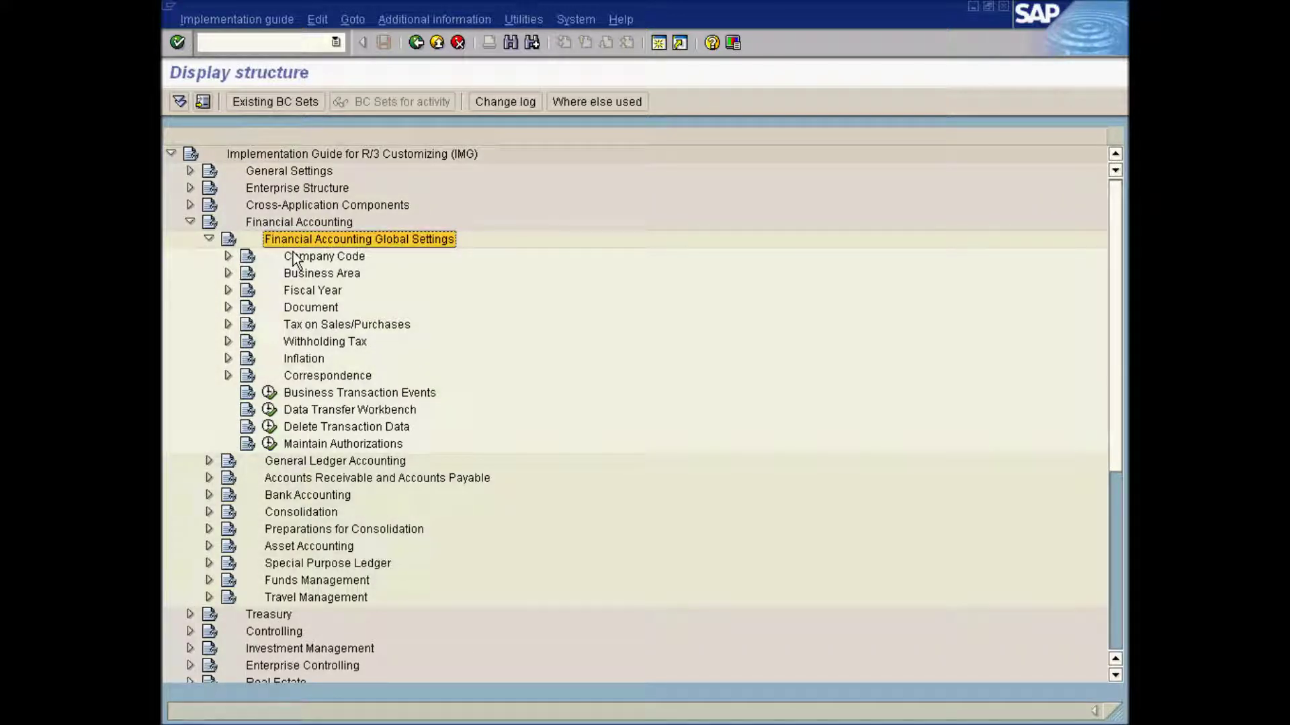
{"action": "left_click", "coordinate": [293, 255]}
{"action": "left_click", "coordinate": [229, 257]}
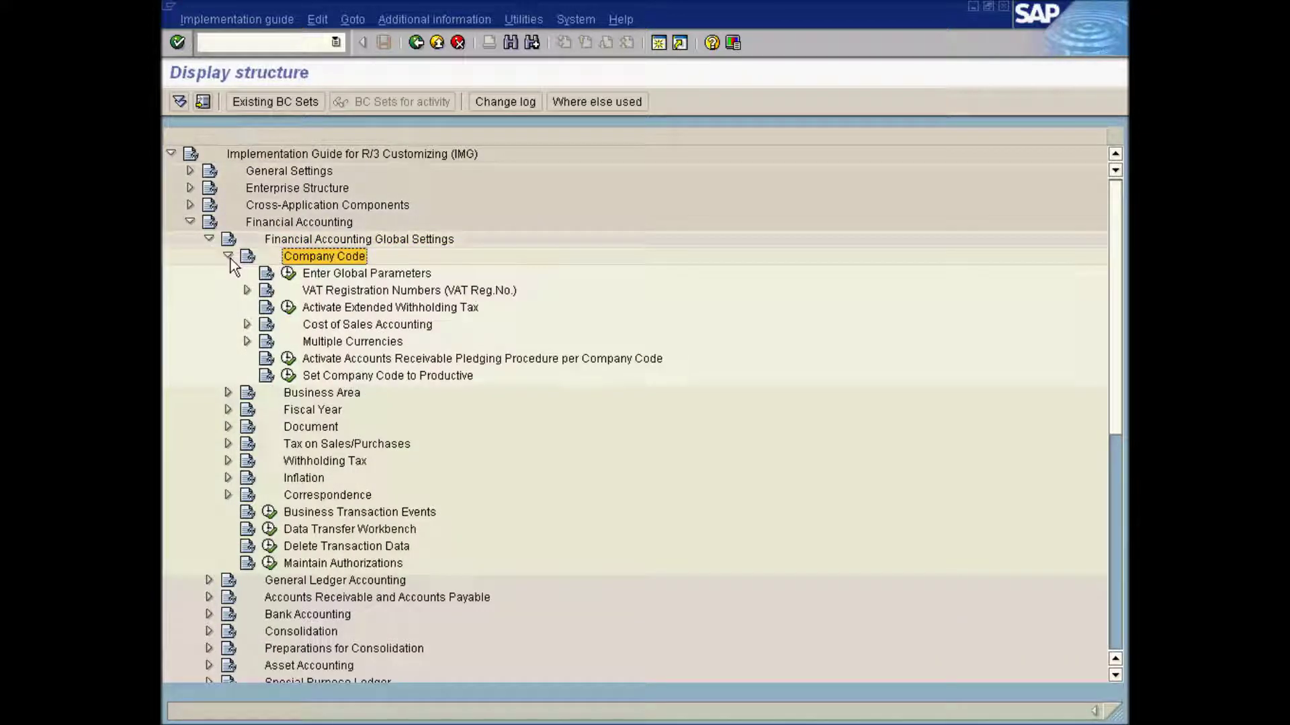
{"action": "left_click", "coordinate": [313, 275]}
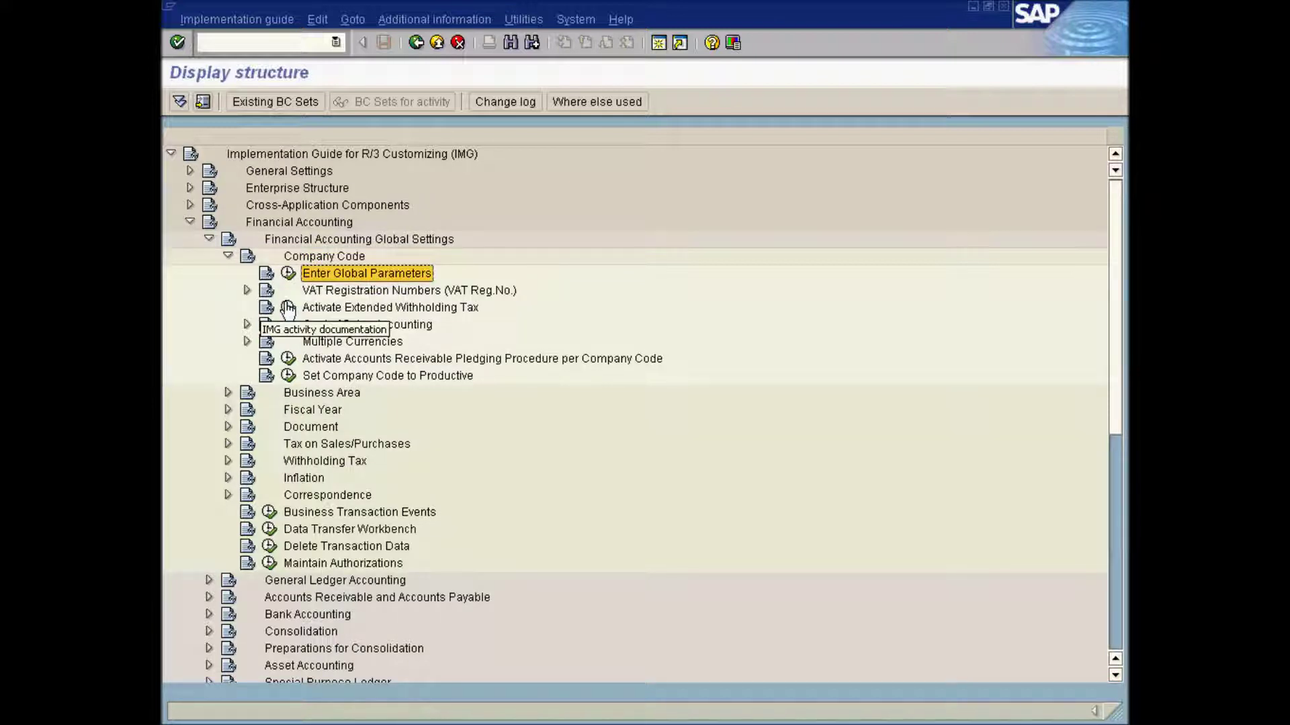
{"action": "left_click", "coordinate": [227, 256]}
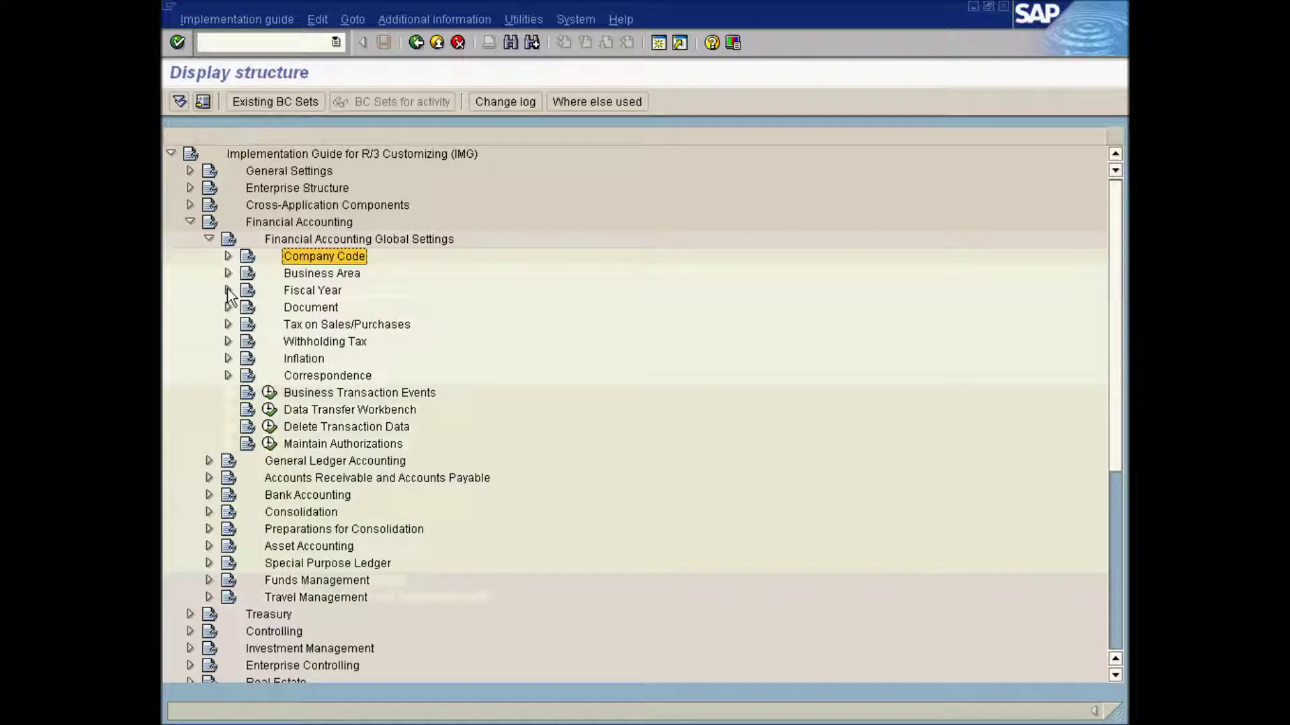
{"action": "left_click", "coordinate": [209, 239]}
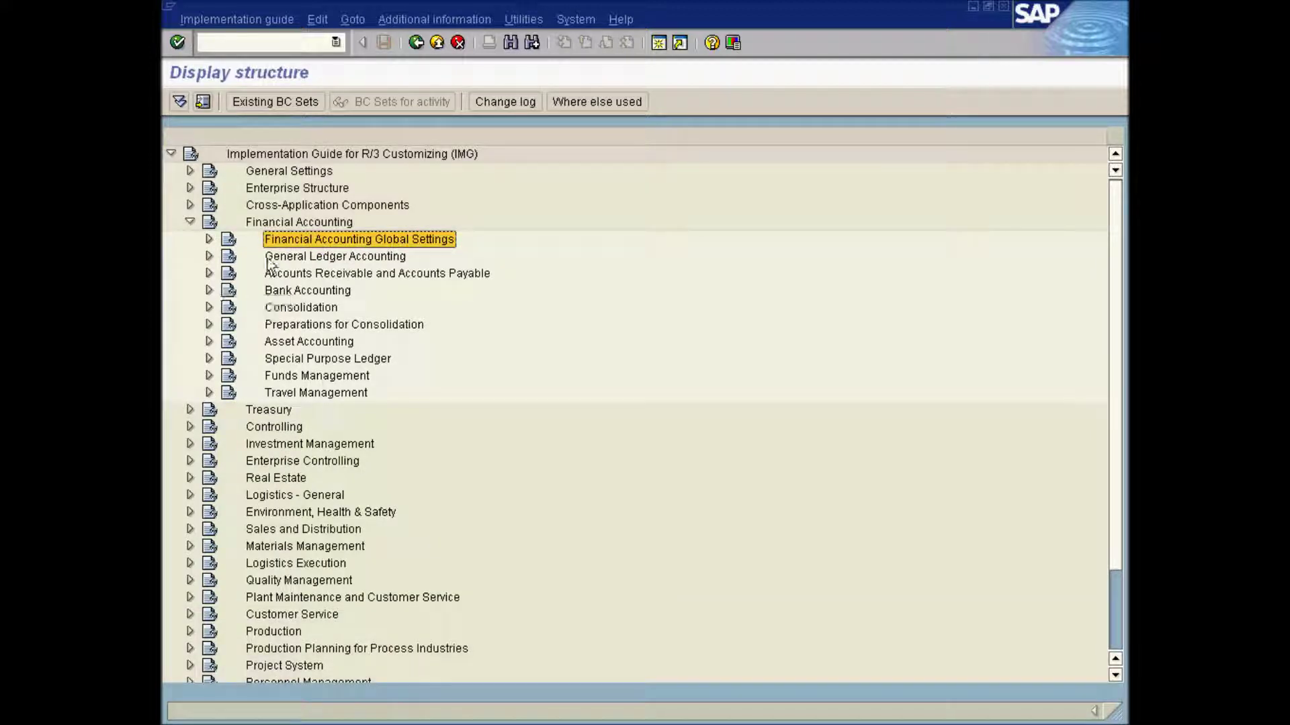
Step: Expand General Ledger Accounting through G/L Accounts and Master Records to G/L Account Creation and Processing
{"action": "left_click", "coordinate": [264, 259]}
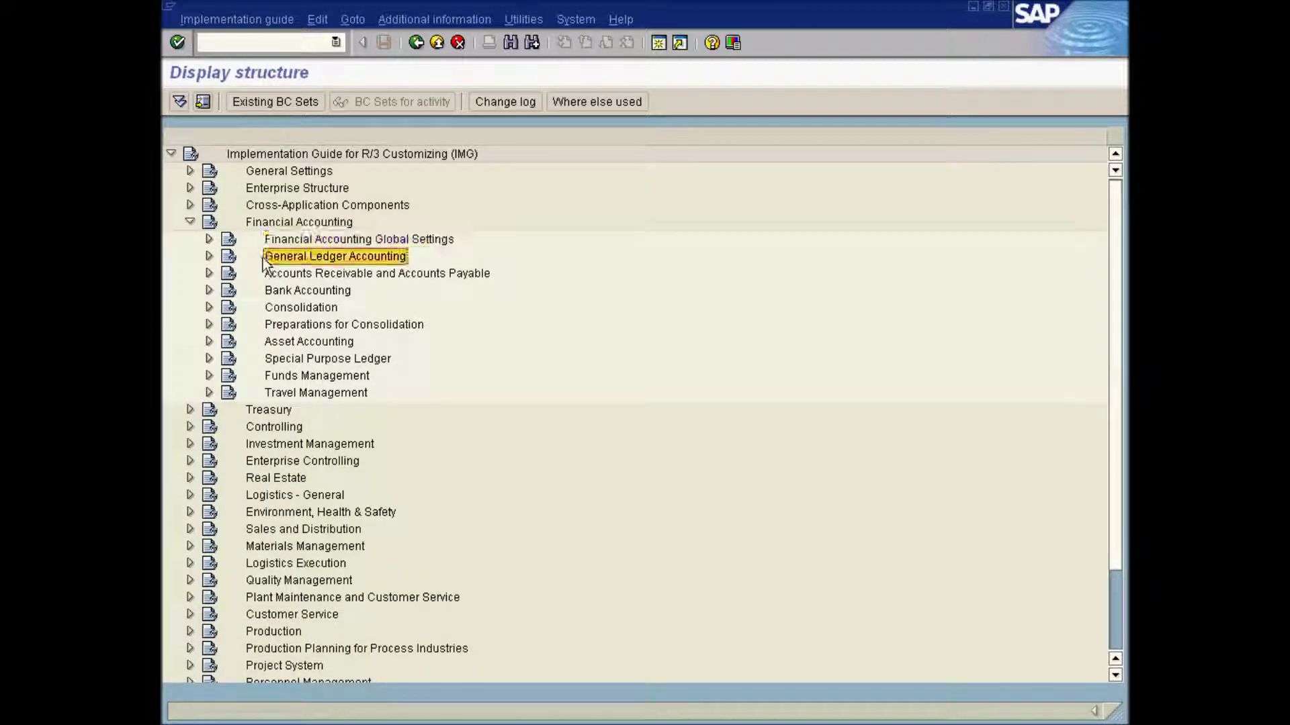
{"action": "left_click", "coordinate": [210, 257]}
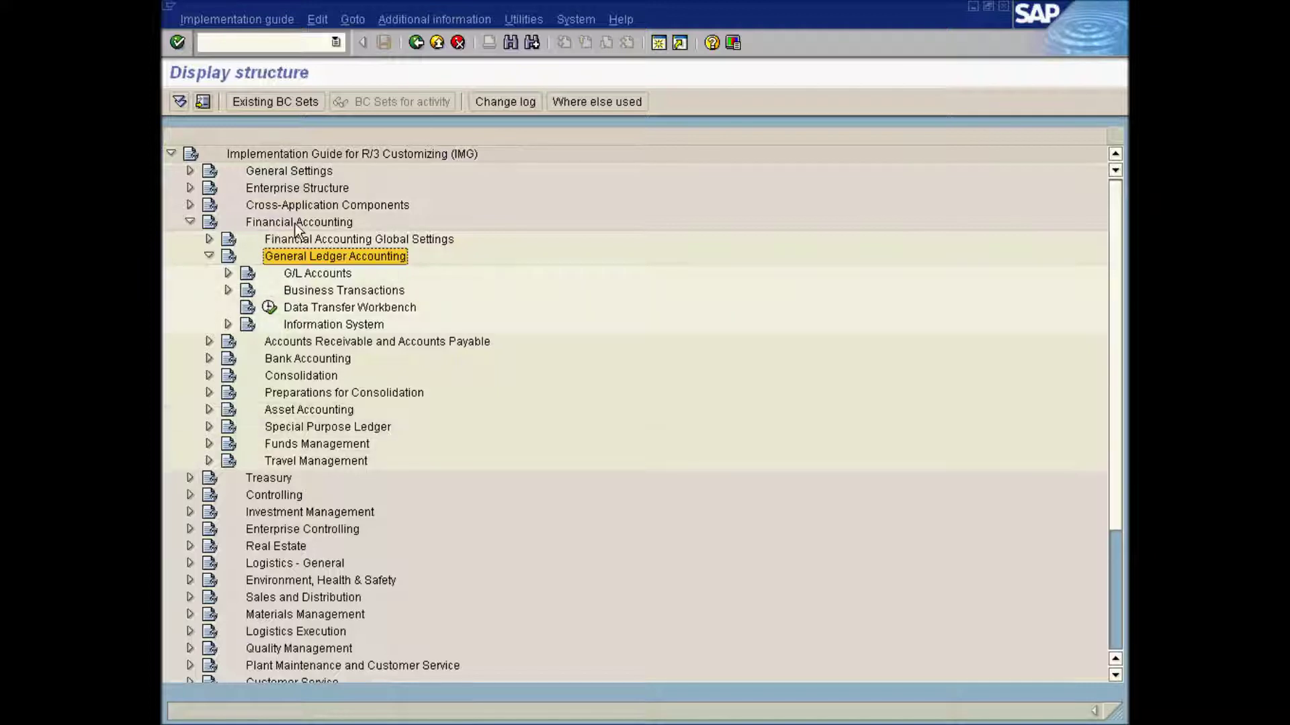
{"action": "left_click", "coordinate": [229, 274]}
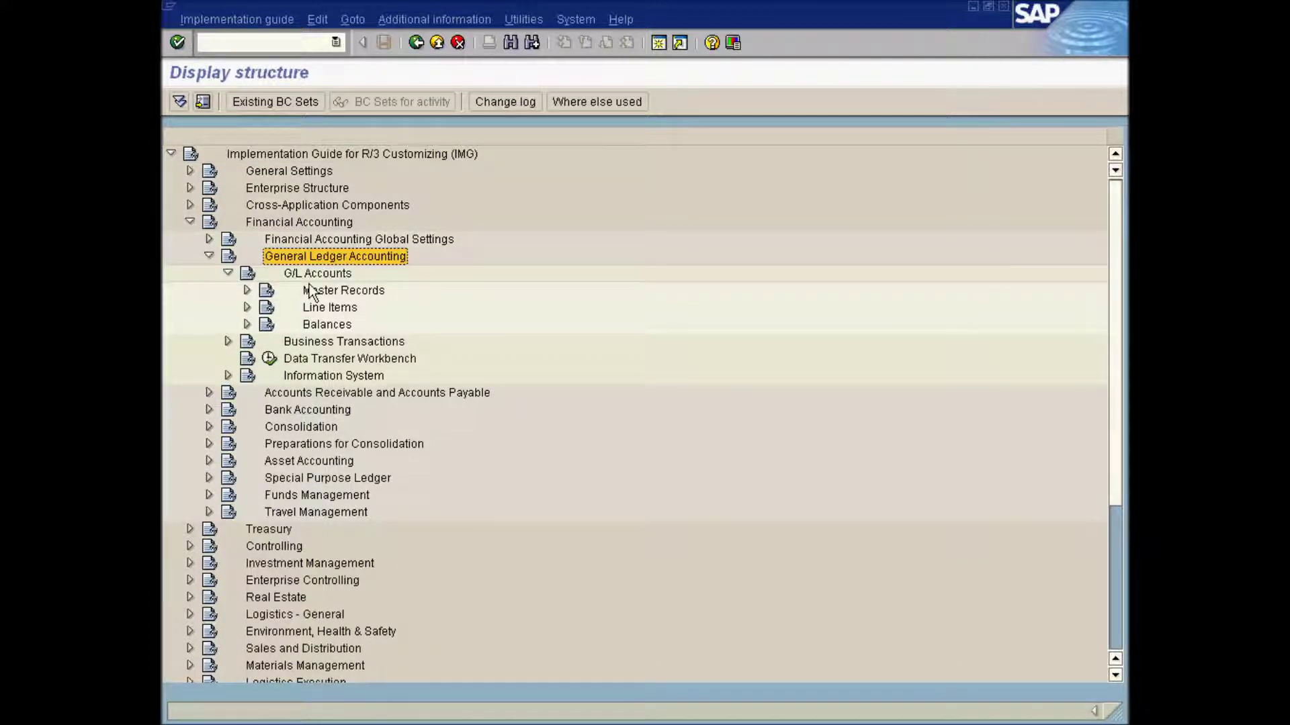
{"action": "left_click", "coordinate": [247, 290]}
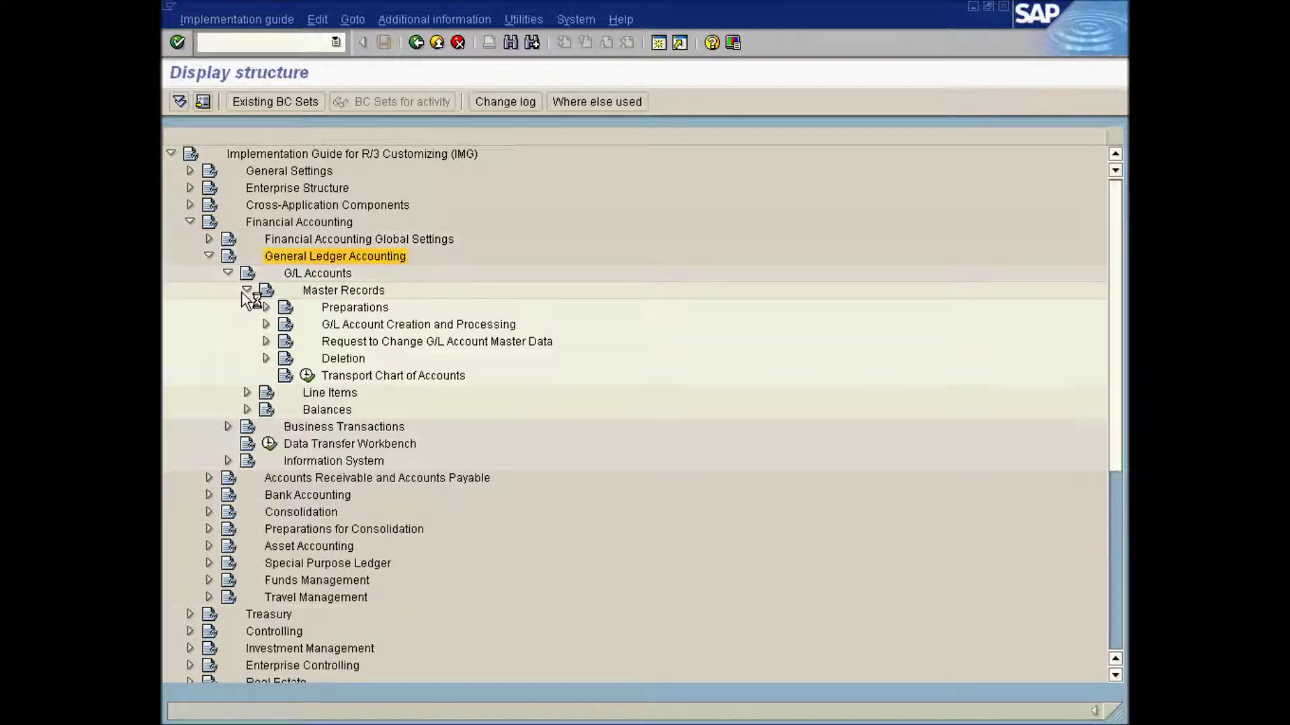
{"action": "left_click", "coordinate": [266, 326]}
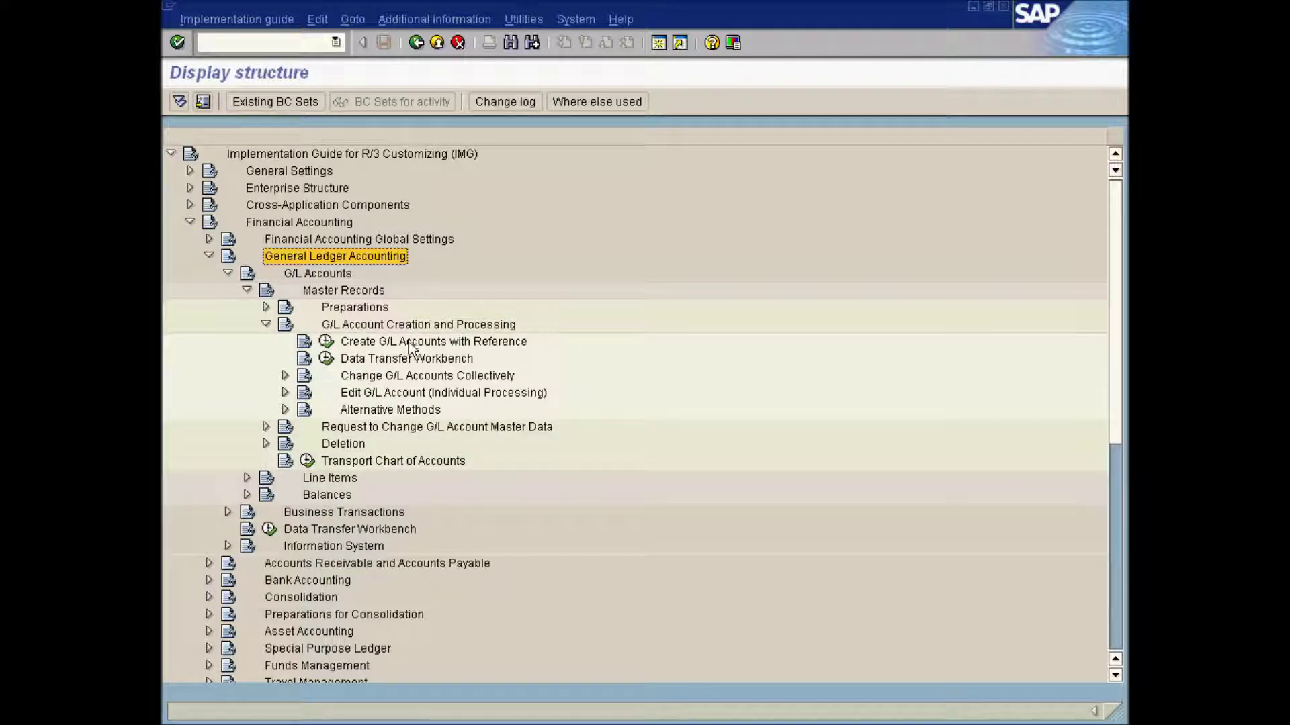
Step: Run the Edit G/L Account Centrally activity under Edit G/L Account (Individual Processing)
{"action": "left_click", "coordinate": [369, 378]}
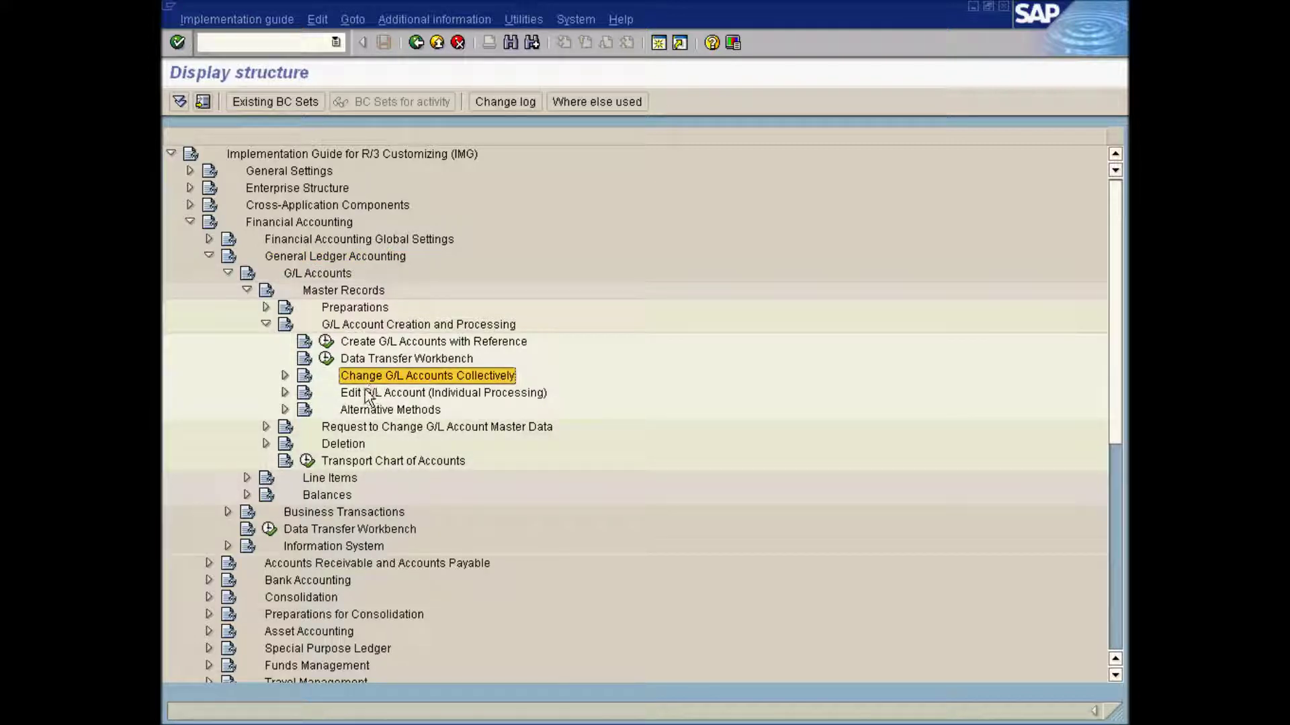
{"action": "left_click", "coordinate": [361, 392]}
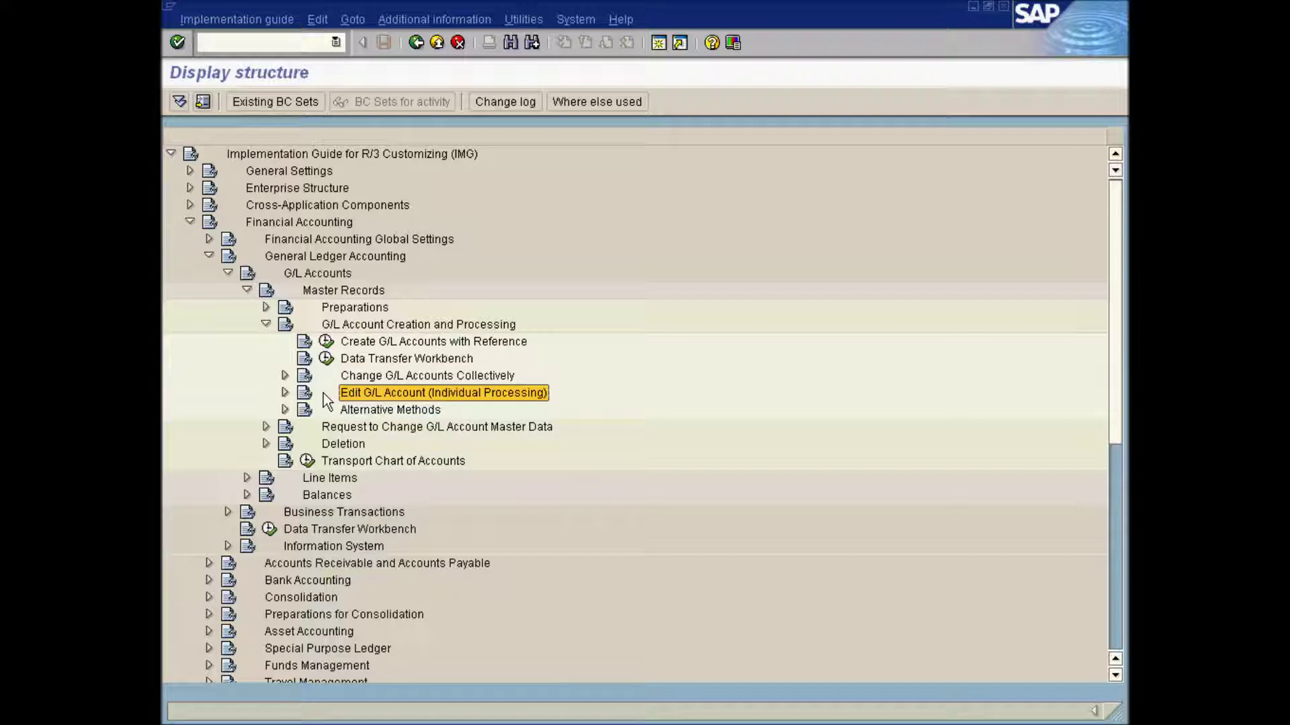
{"action": "left_click", "coordinate": [284, 394]}
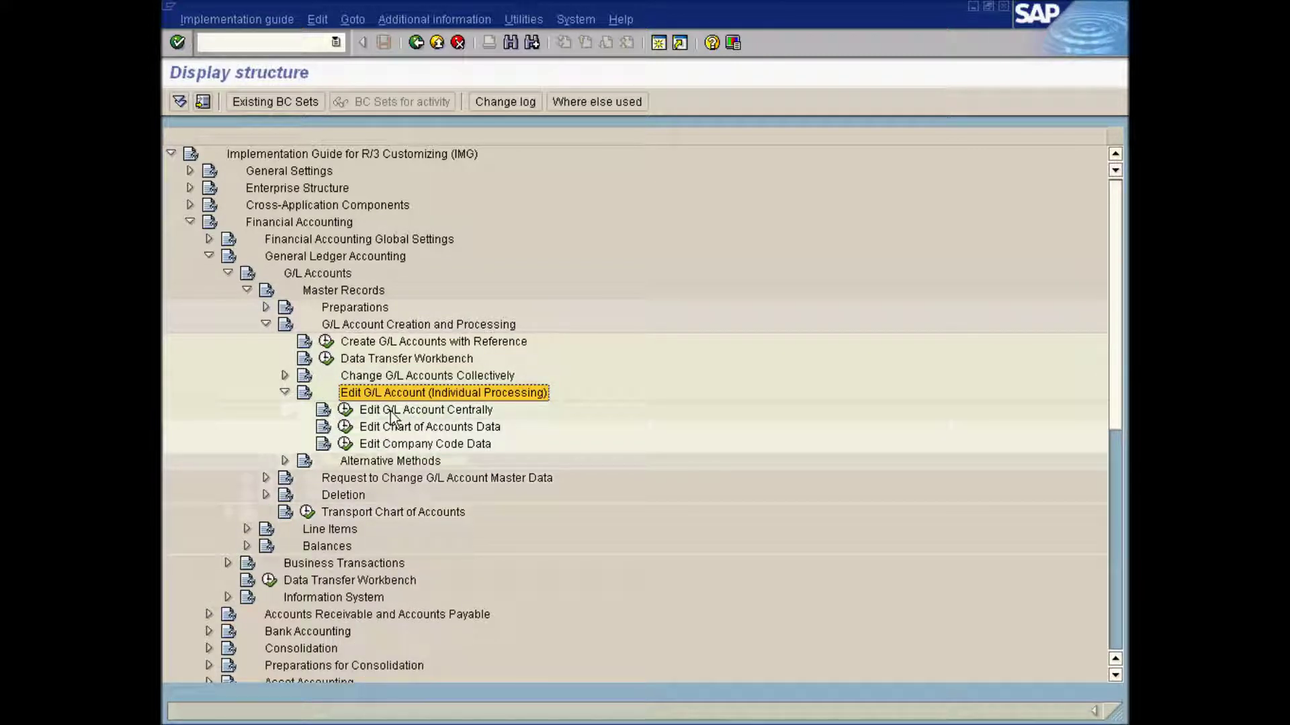
{"action": "left_click", "coordinate": [370, 413]}
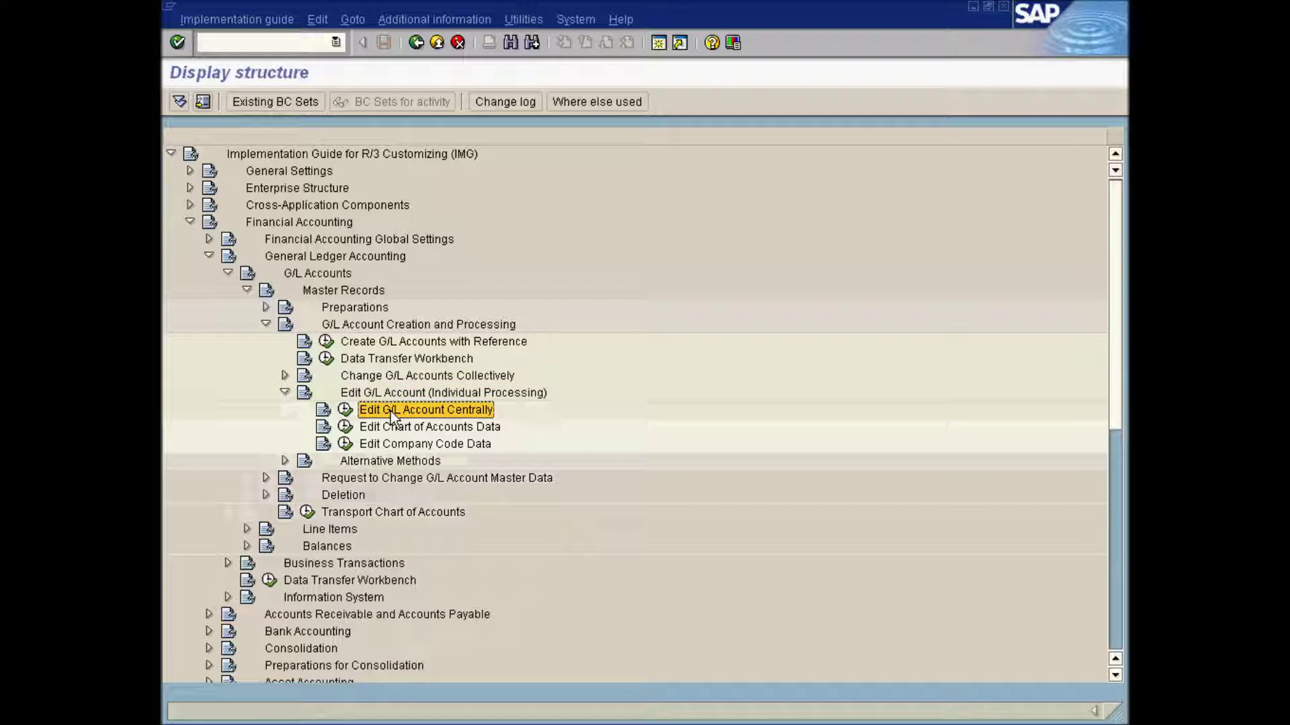
{"action": "left_click", "coordinate": [344, 410]}
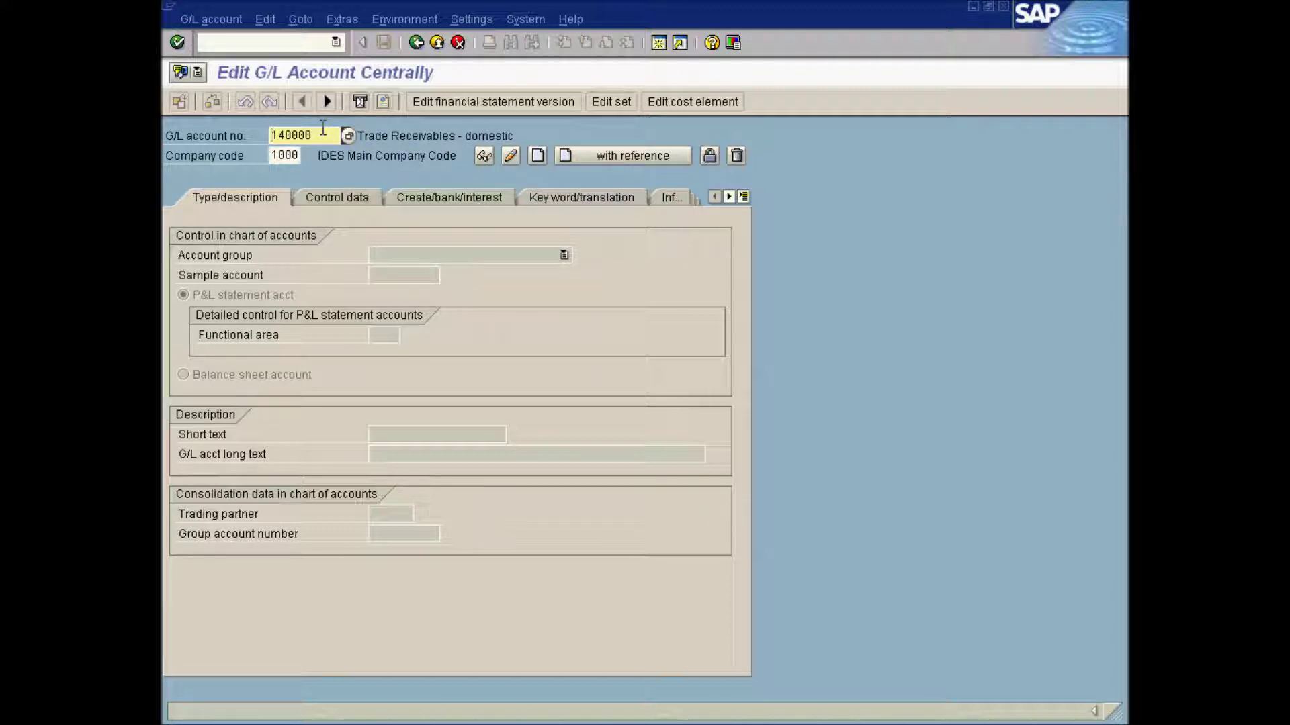
Step: Start creating G/L account 140077 in company code 1000 with reference to account 46000 in company code 1000
{"action": "double_click", "coordinate": [321, 133]}
{"action": "type", "text": "1"}
{"action": "left_click", "coordinate": [589, 157]}
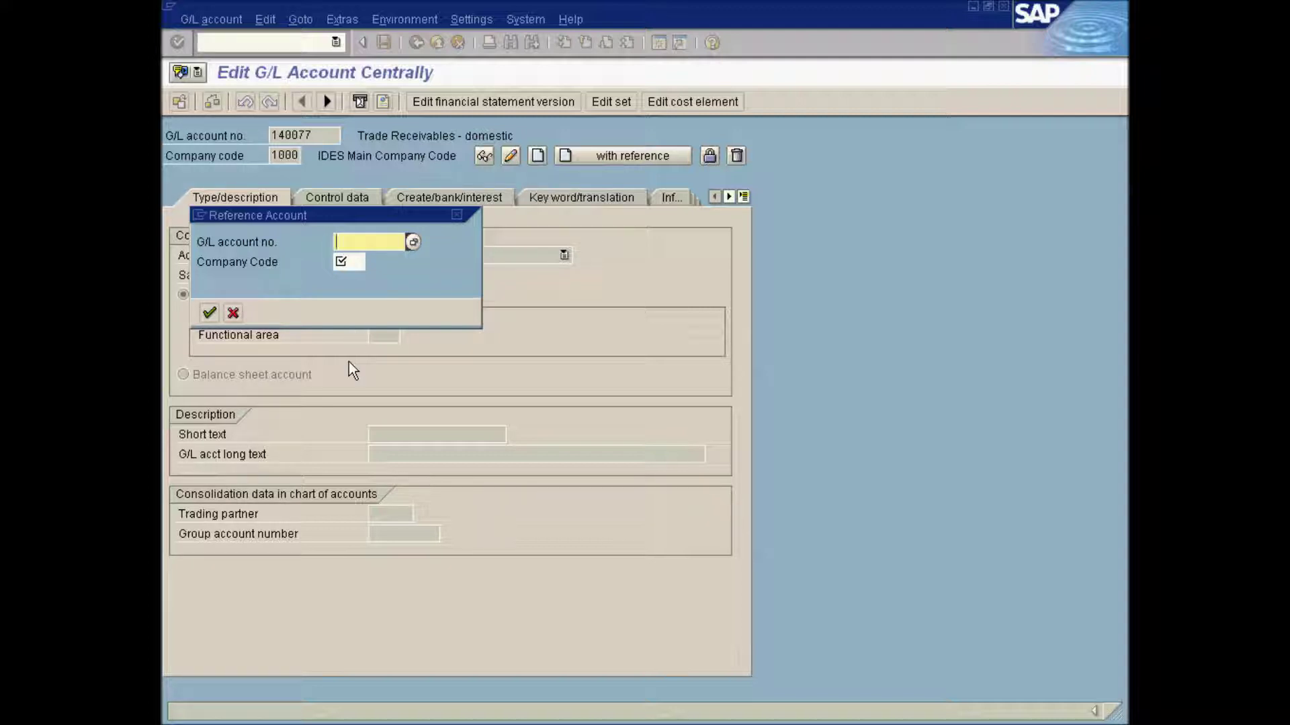
{"action": "type", "text": "46000"}
{"action": "left_click", "coordinate": [333, 262]}
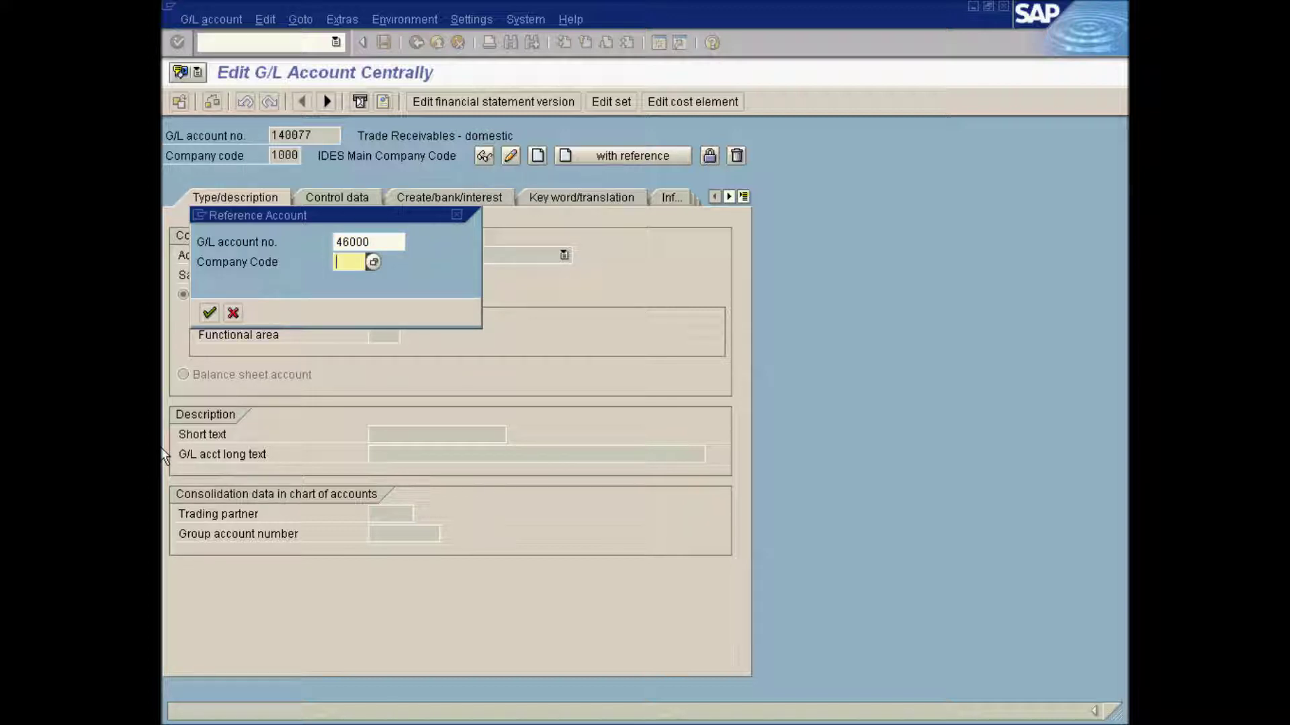
{"action": "type", "text": "1000"}
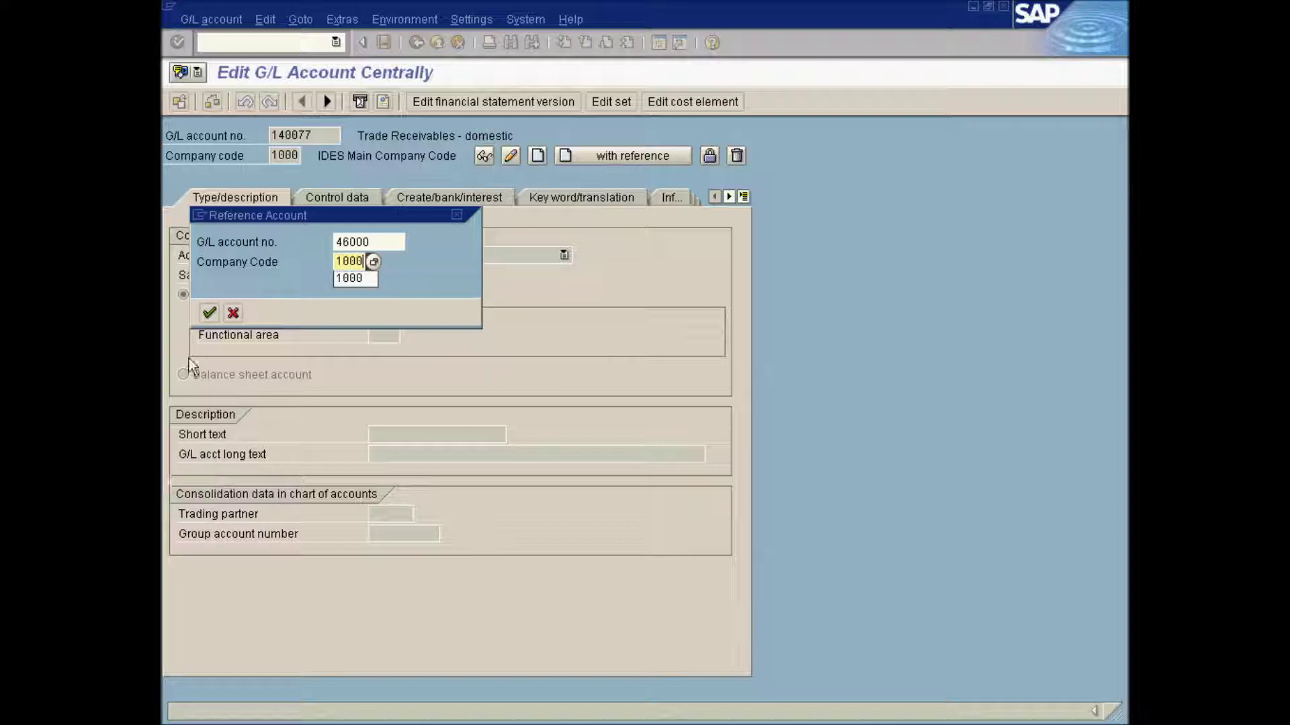
{"action": "left_click", "coordinate": [209, 313]}
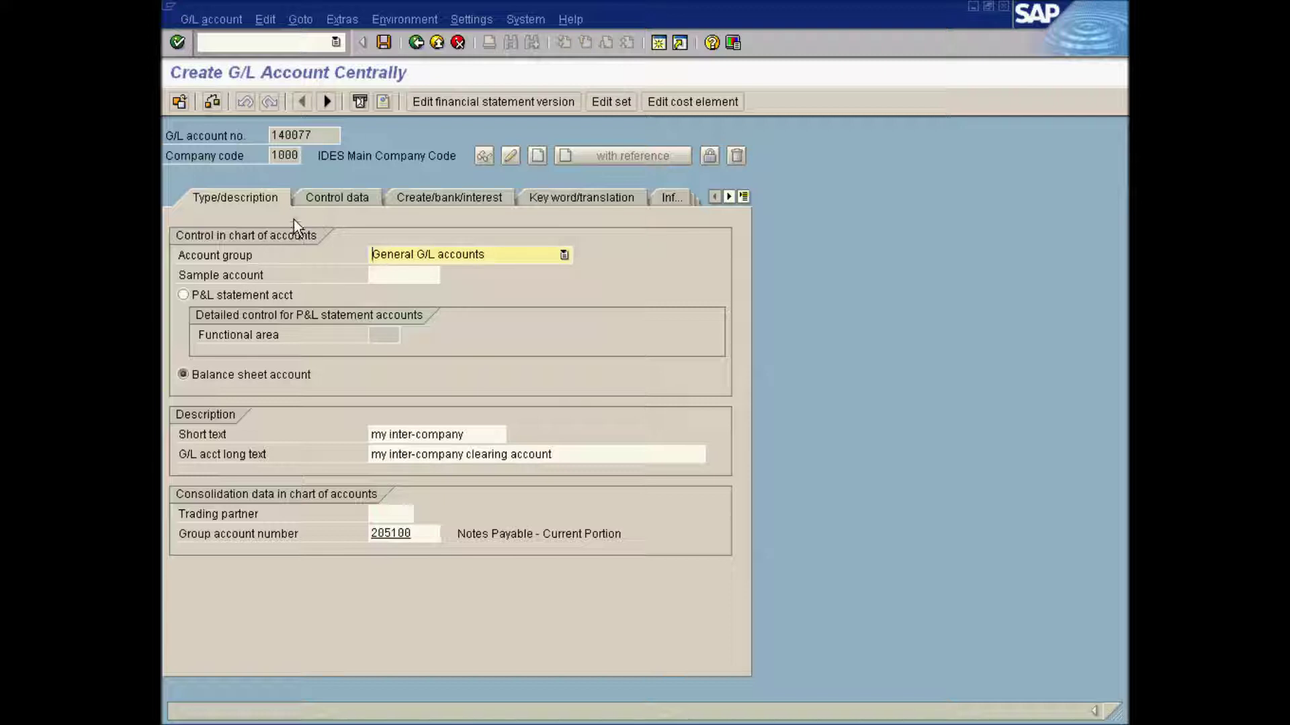
Step: Set the new account's currency to USD in its control data
{"action": "left_click", "coordinate": [333, 202]}
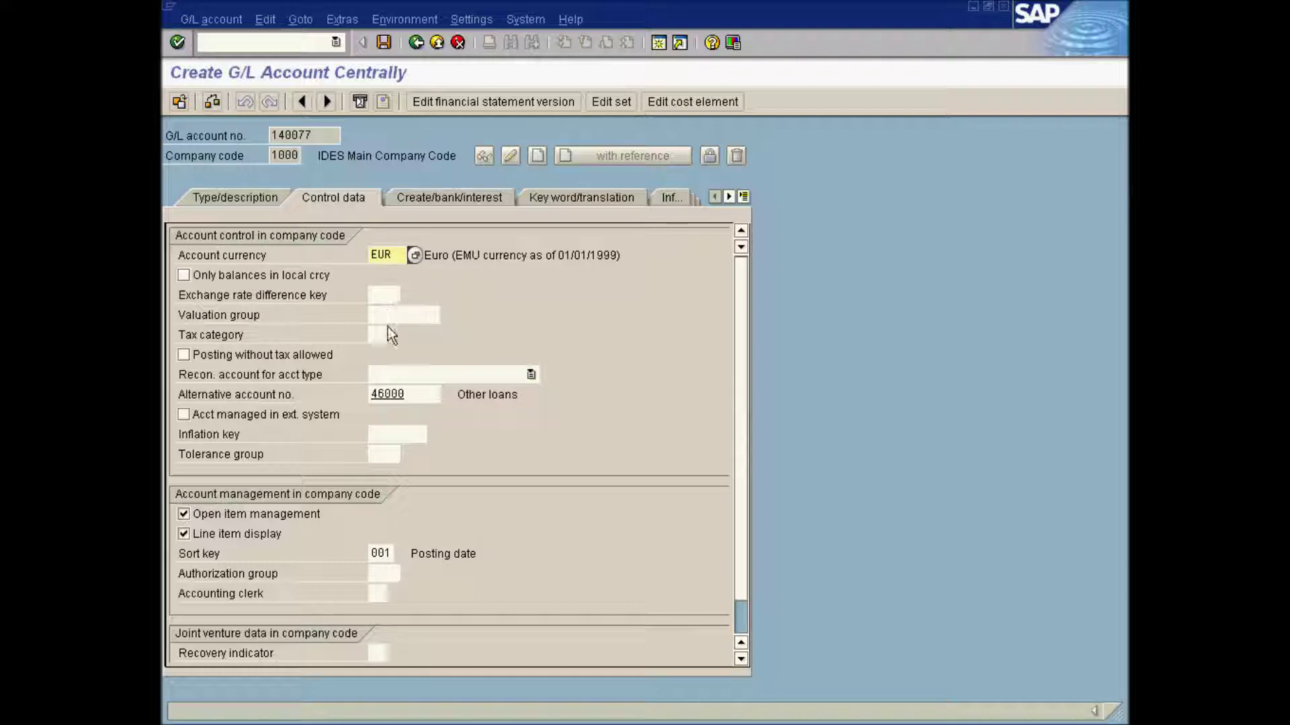
{"action": "key", "text": "BackSpace"}
{"action": "key", "text": "BackSpace"}
{"action": "key", "text": "BackSpace"}
{"action": "type", "text": "usd"}
{"action": "key", "text": "Return"}
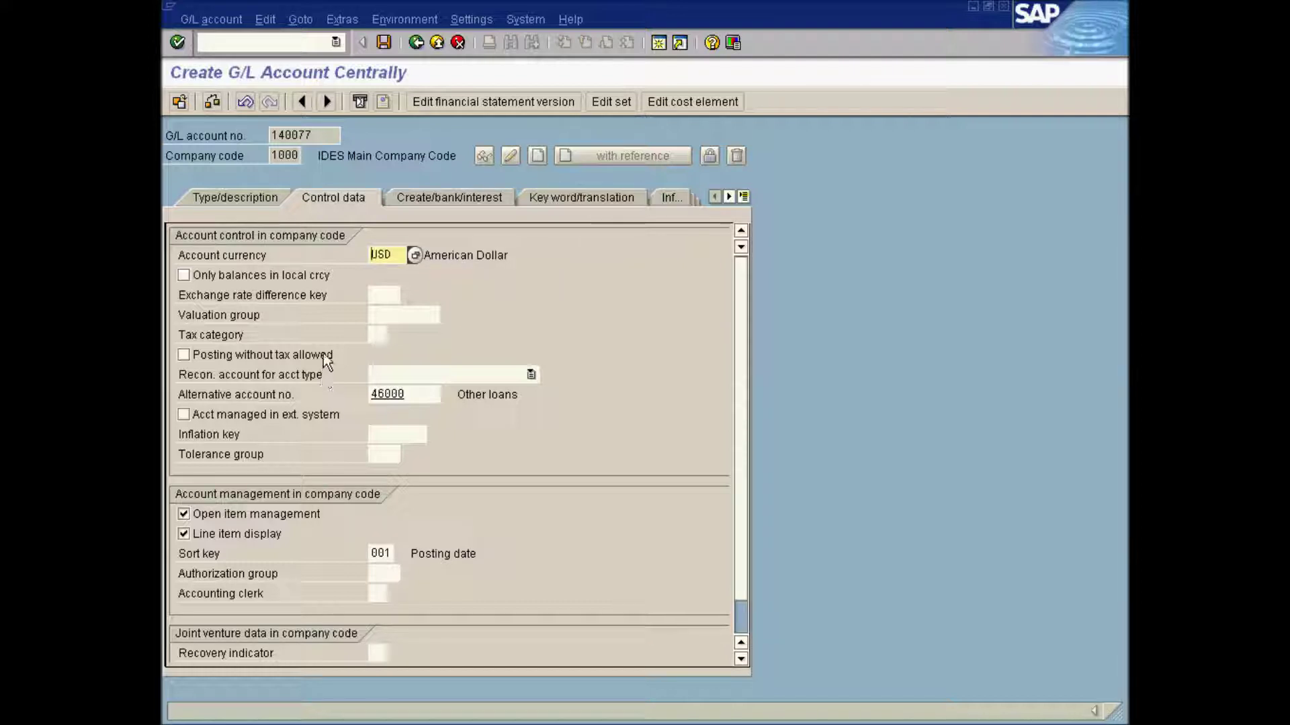
Step: Try to save the new G/L account and close the message log
{"action": "left_click", "coordinate": [380, 42]}
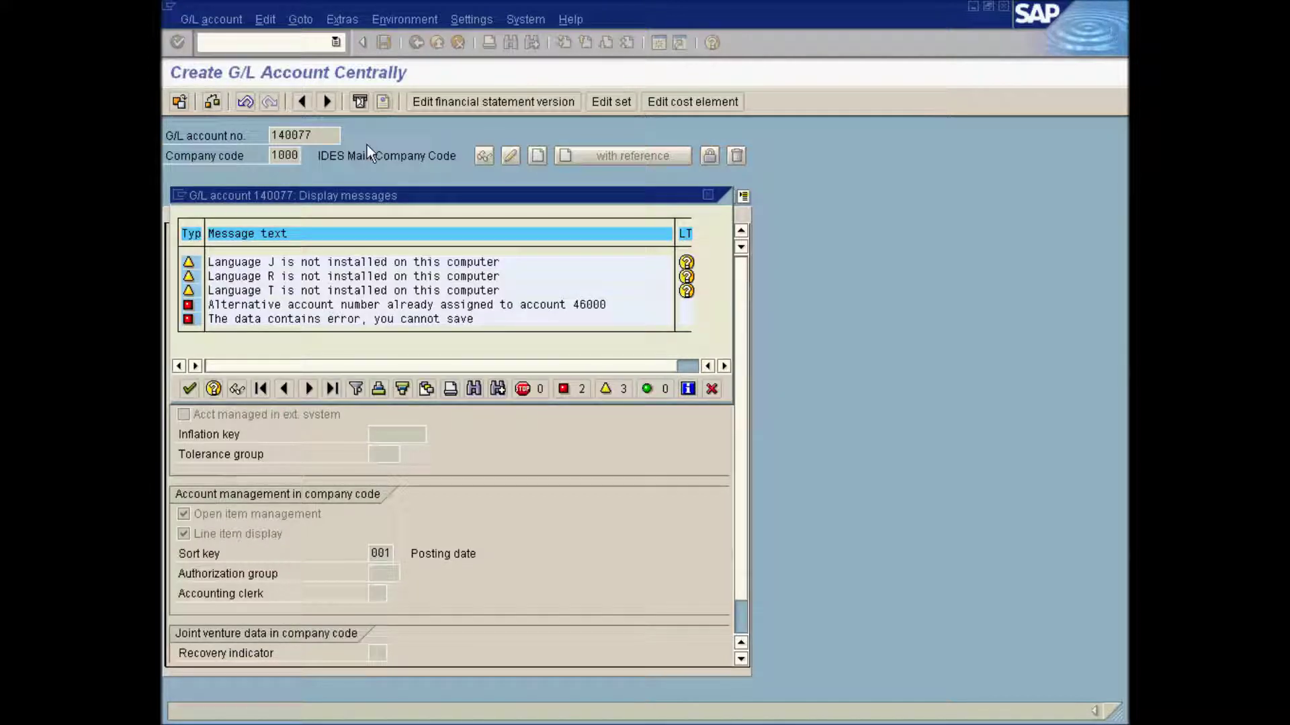
{"action": "left_click", "coordinate": [364, 309]}
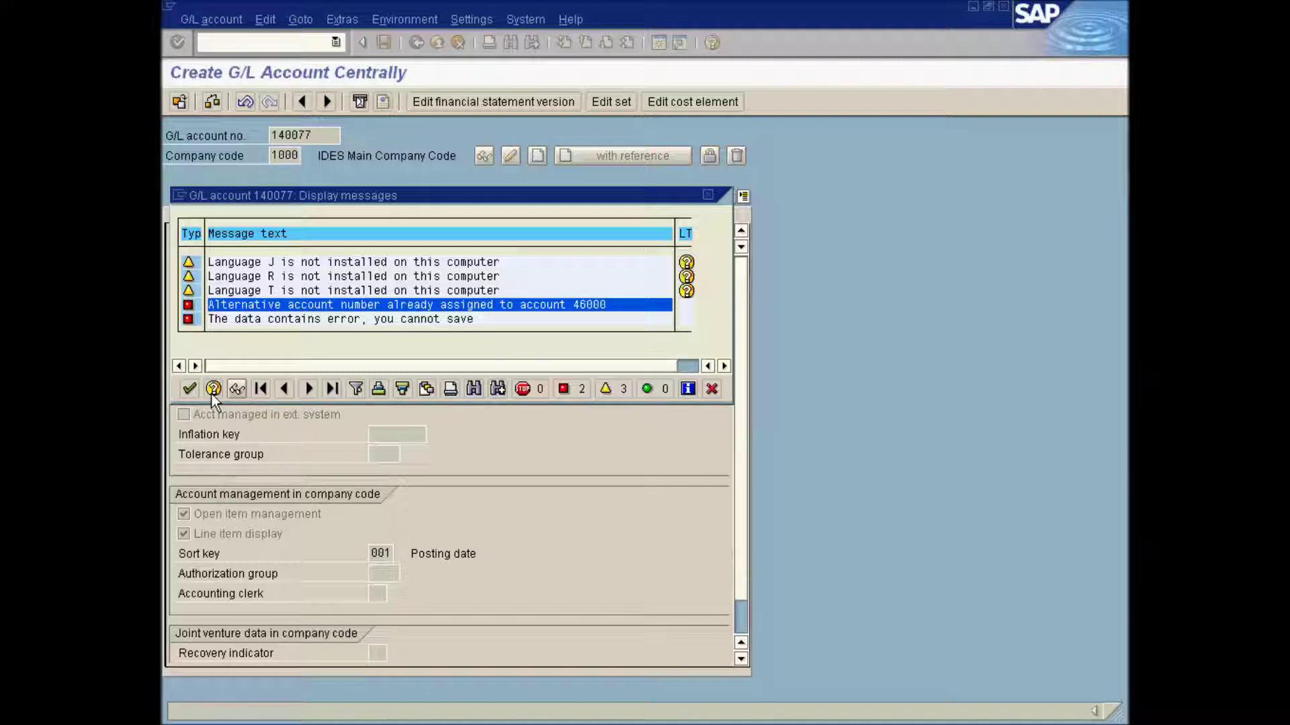
{"action": "left_click", "coordinate": [194, 393]}
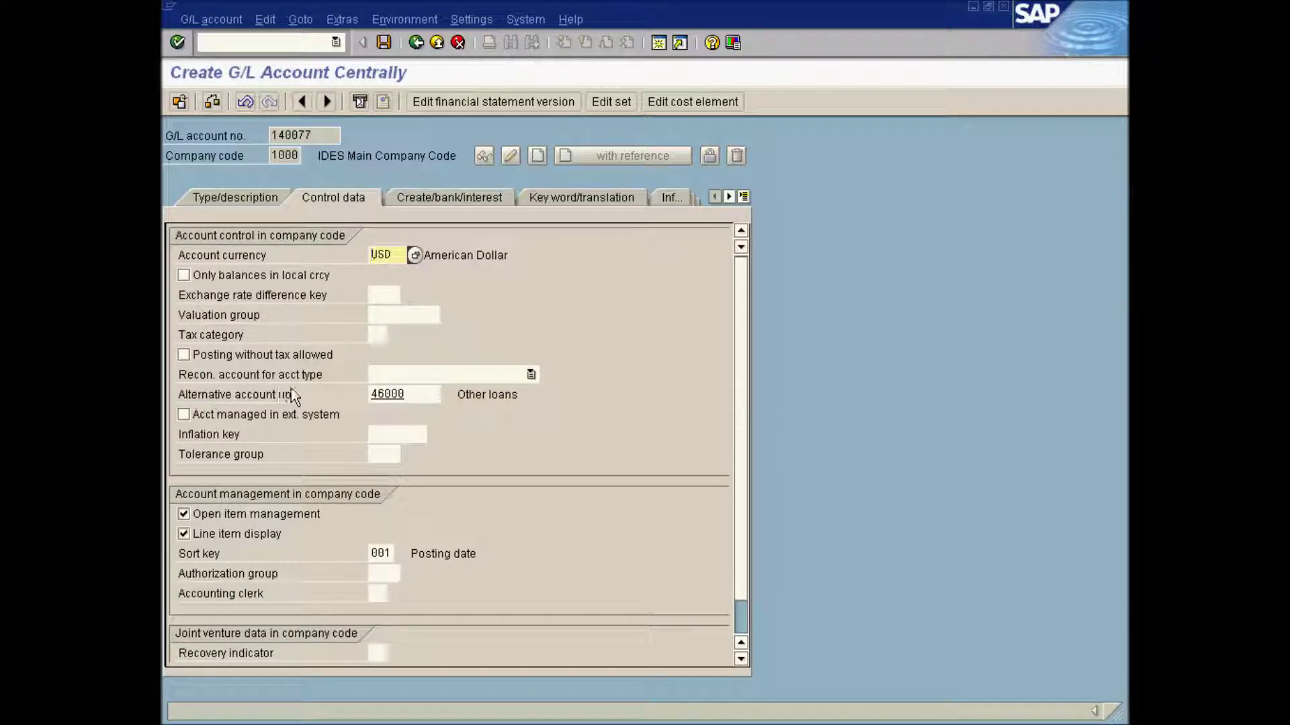
Step: Clear the alternative account number and save the new G/L account
{"action": "left_click", "coordinate": [411, 391]}
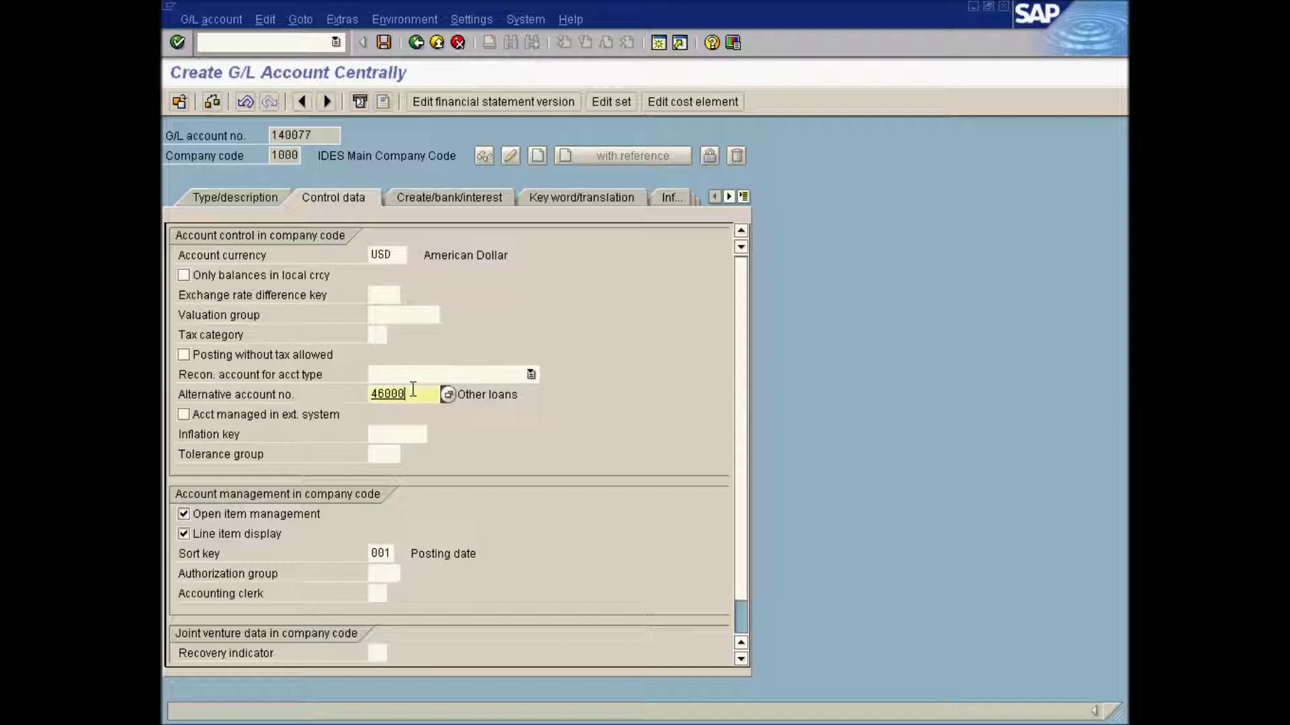
{"action": "key", "text": "BackSpace"}
{"action": "key", "text": "BackSpace"}
{"action": "key", "text": "BackSpace"}
{"action": "left_click", "coordinate": [249, 398]}
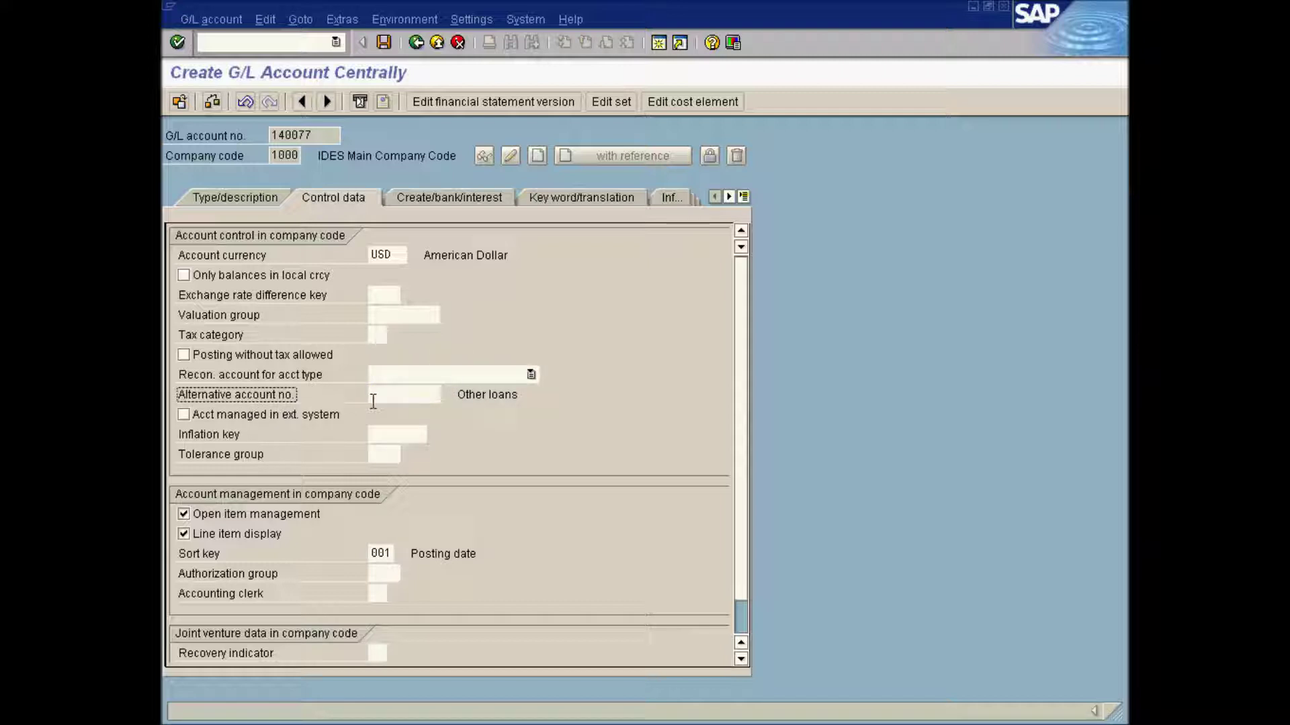
{"action": "left_click", "coordinate": [403, 396]}
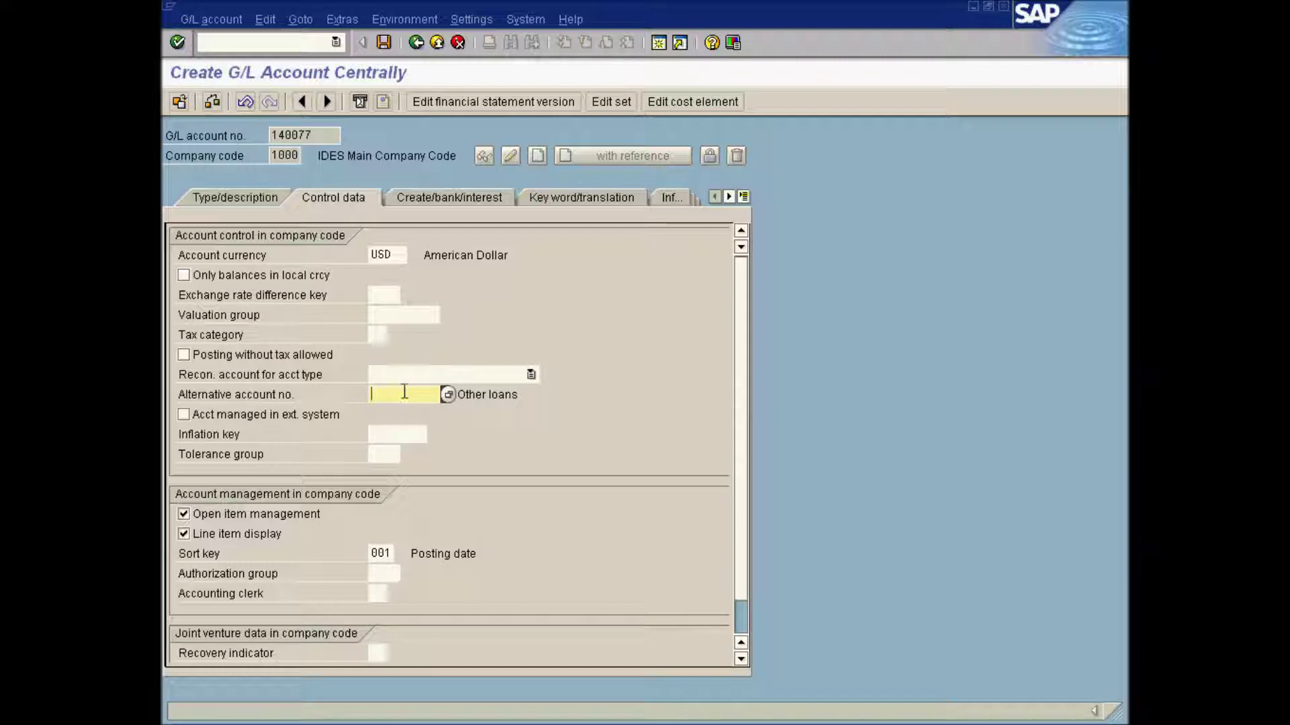
{"action": "left_click", "coordinate": [389, 44]}
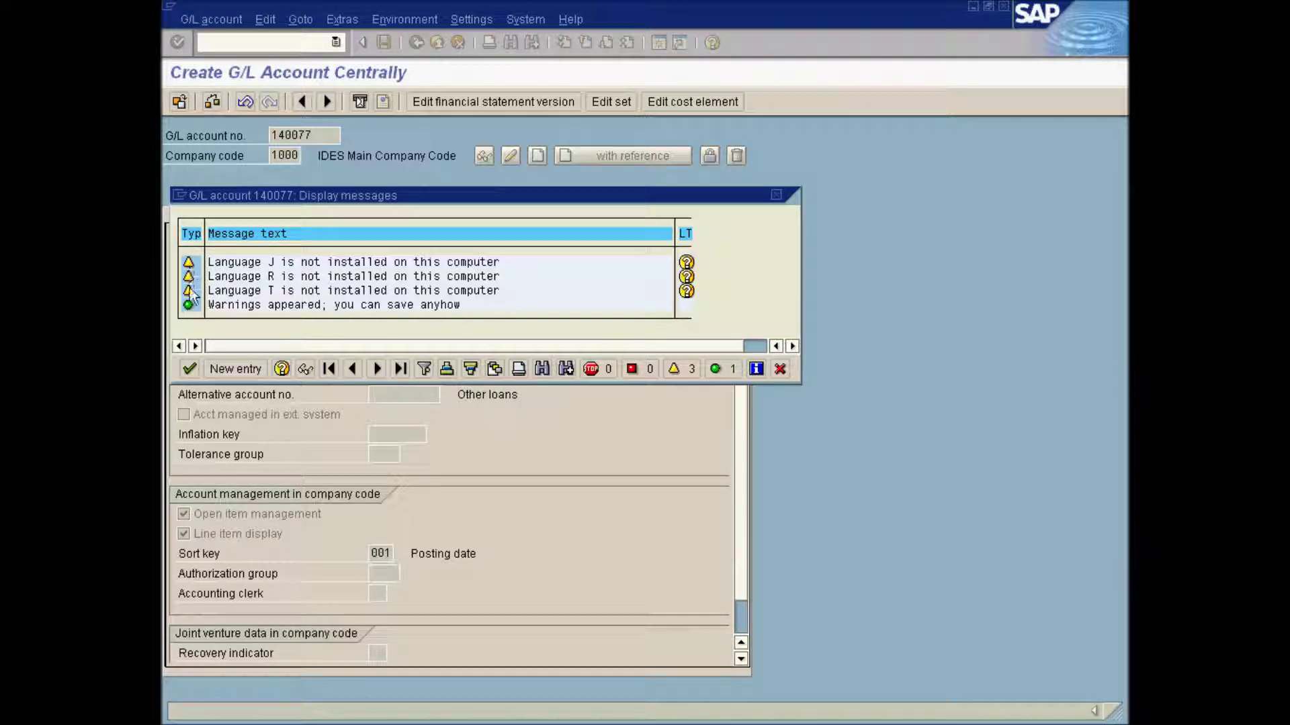
{"action": "left_click", "coordinate": [191, 369]}
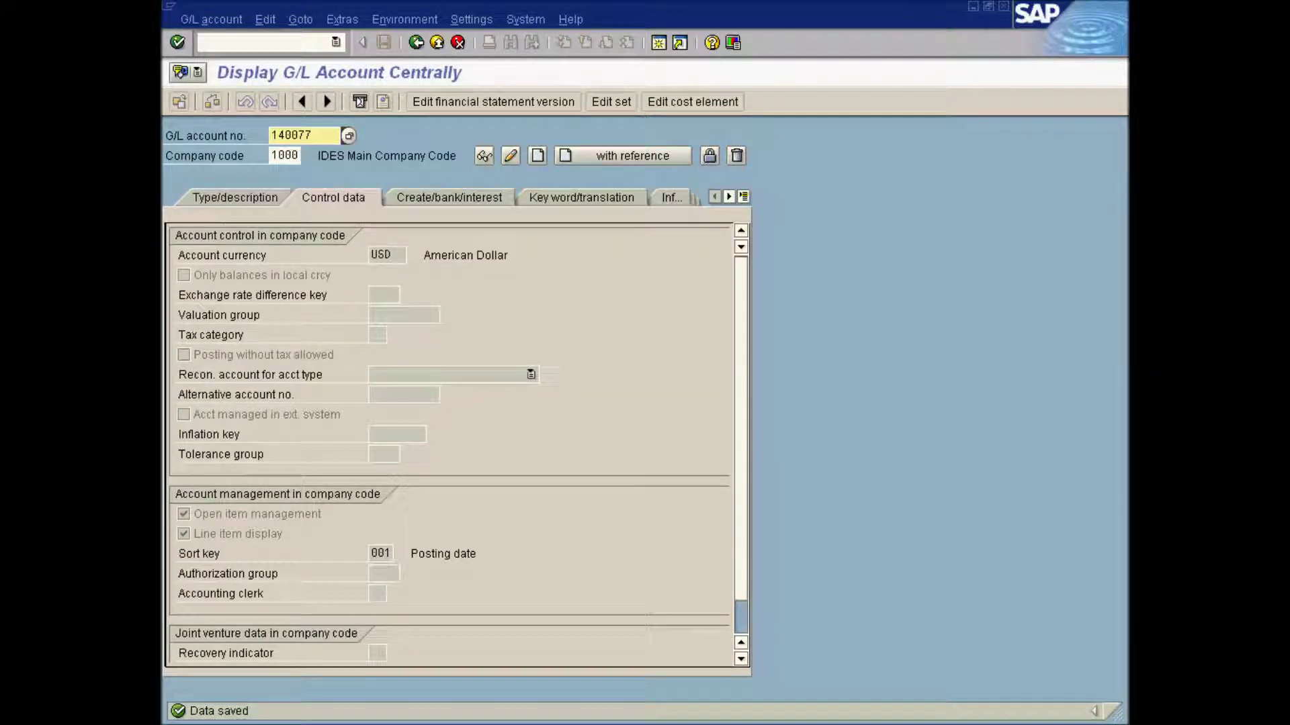